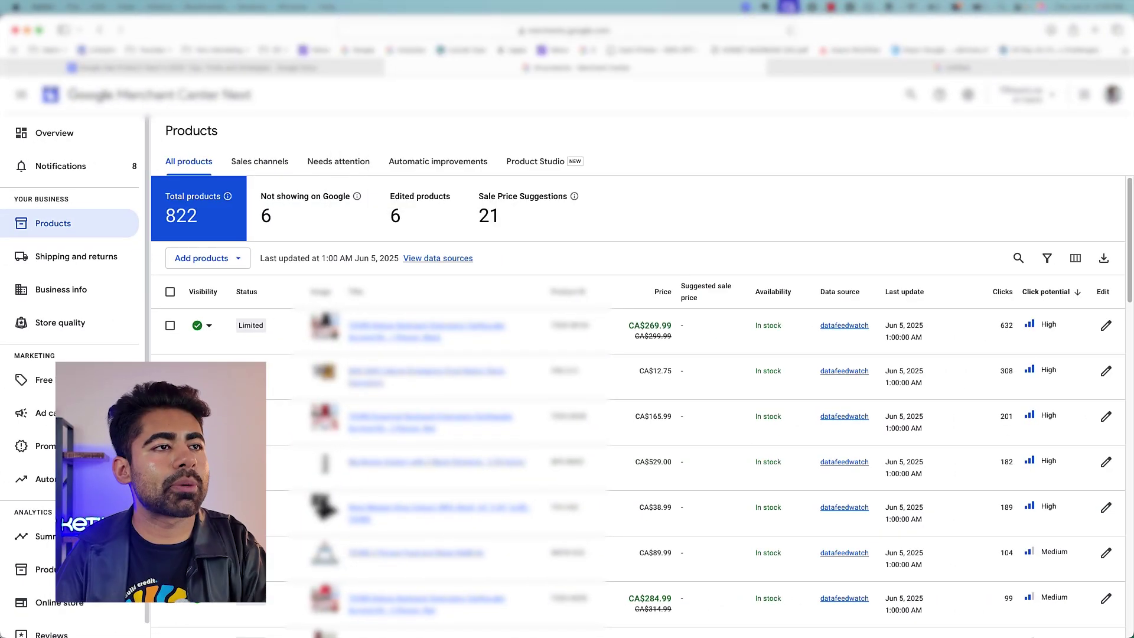
Switch to the '3d printer' search results and expand the Color and Number of Extruders filters
{"action": "left_click", "coordinate": [951, 67]}
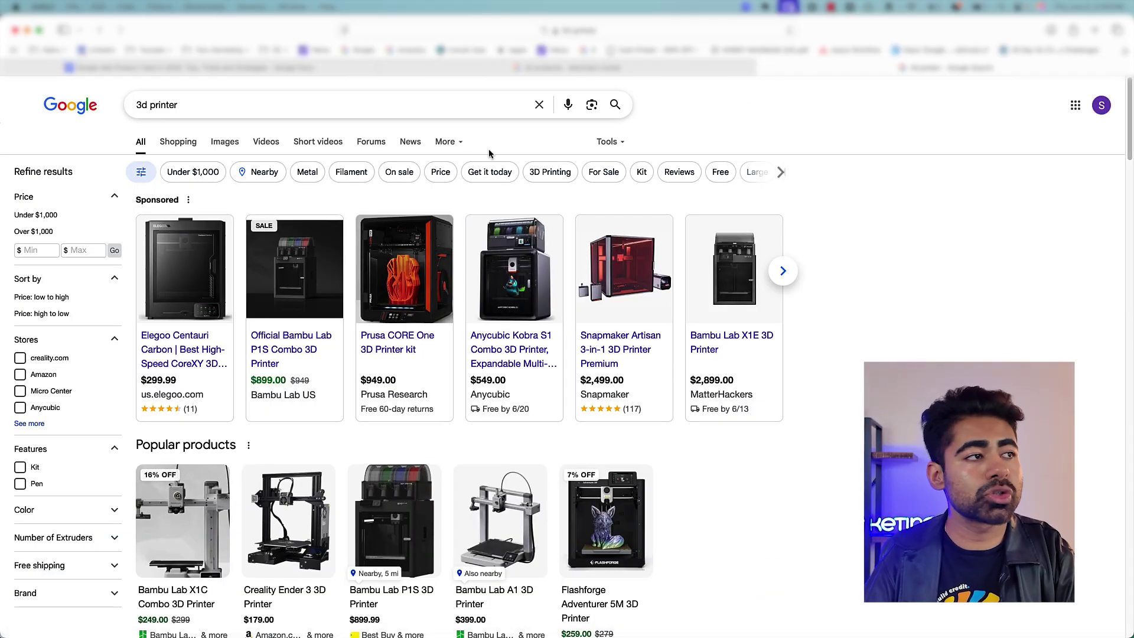
{"action": "mouse_move", "coordinate": [505, 391]}
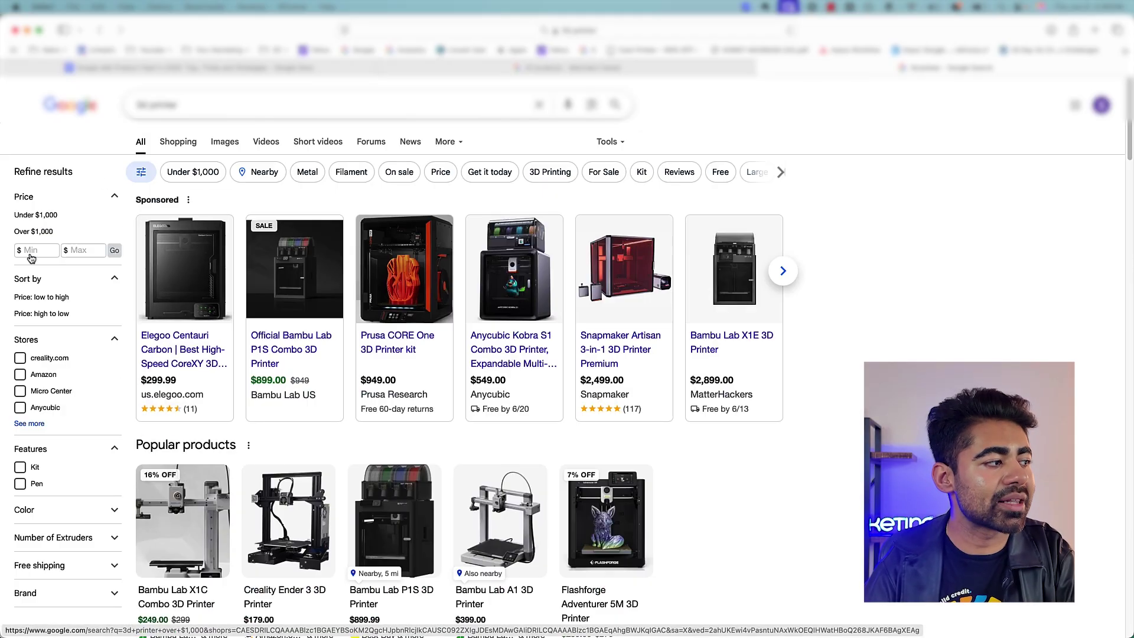
{"action": "scroll", "coordinate": [37, 533], "scroll_direction": "down", "scroll_amount": 5}
{"action": "left_click", "coordinate": [71, 460]}
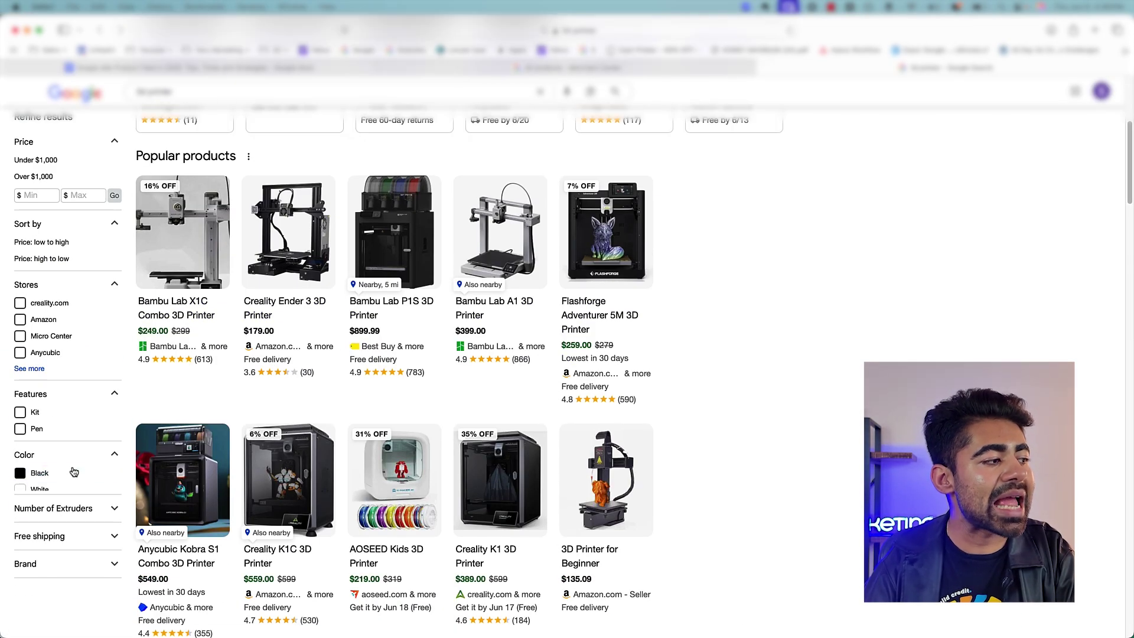
{"action": "left_click", "coordinate": [71, 566]}
Expand the Free shipping and Brand sections in Refine results
{"action": "scroll", "coordinate": [68, 581], "scroll_direction": "down", "scroll_amount": 1}
{"action": "scroll", "coordinate": [61, 584], "scroll_direction": "up", "scroll_amount": 2}
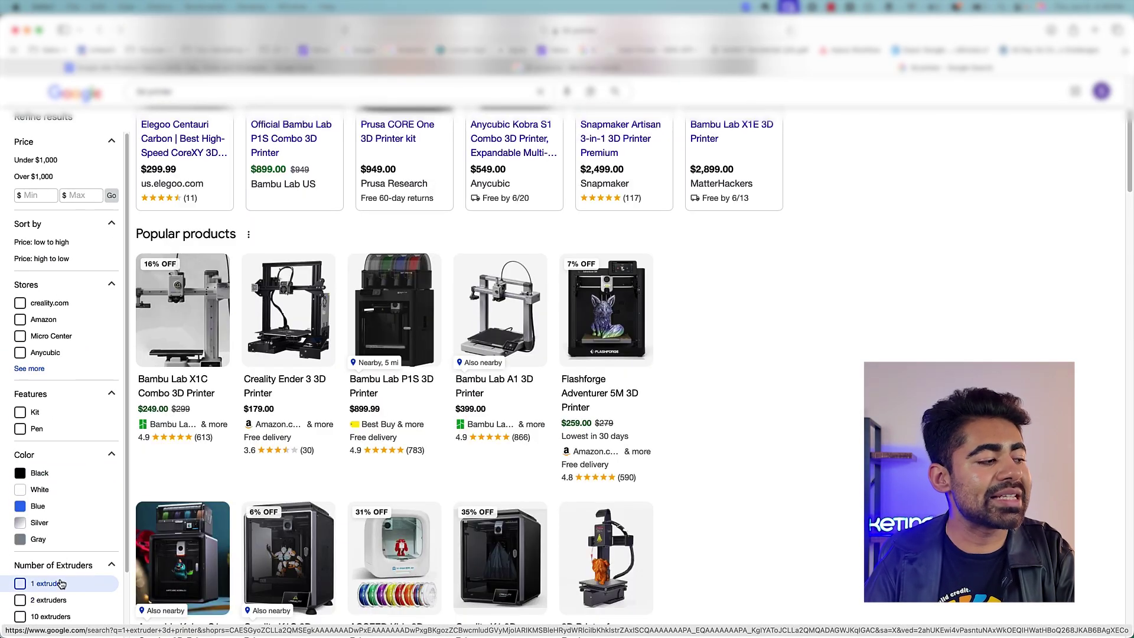
{"action": "scroll", "coordinate": [65, 588], "scroll_direction": "down", "scroll_amount": 3}
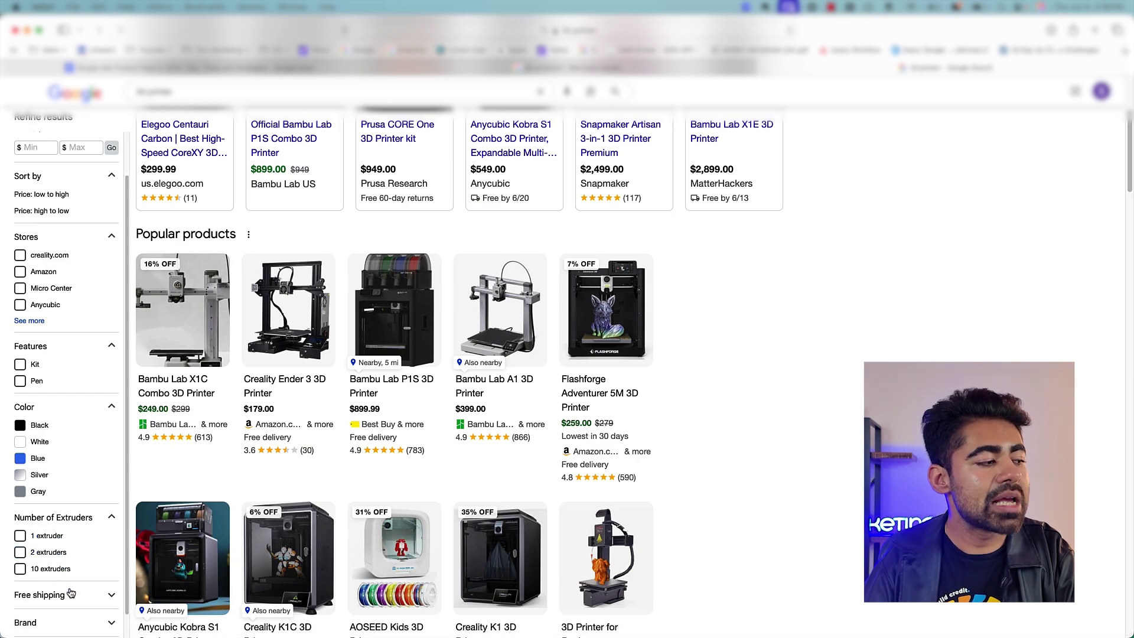
{"action": "left_click", "coordinate": [71, 593]}
{"action": "scroll", "coordinate": [71, 592], "scroll_direction": "down", "scroll_amount": 2}
{"action": "left_click", "coordinate": [83, 601]}
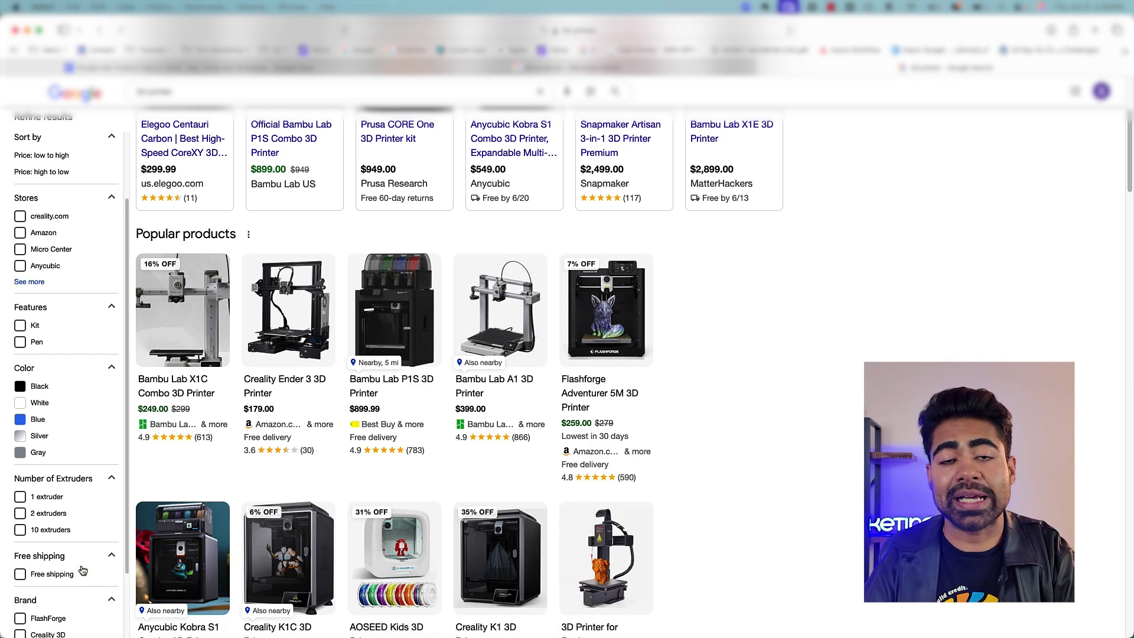
{"action": "scroll", "coordinate": [83, 570], "scroll_direction": "up", "scroll_amount": 2}
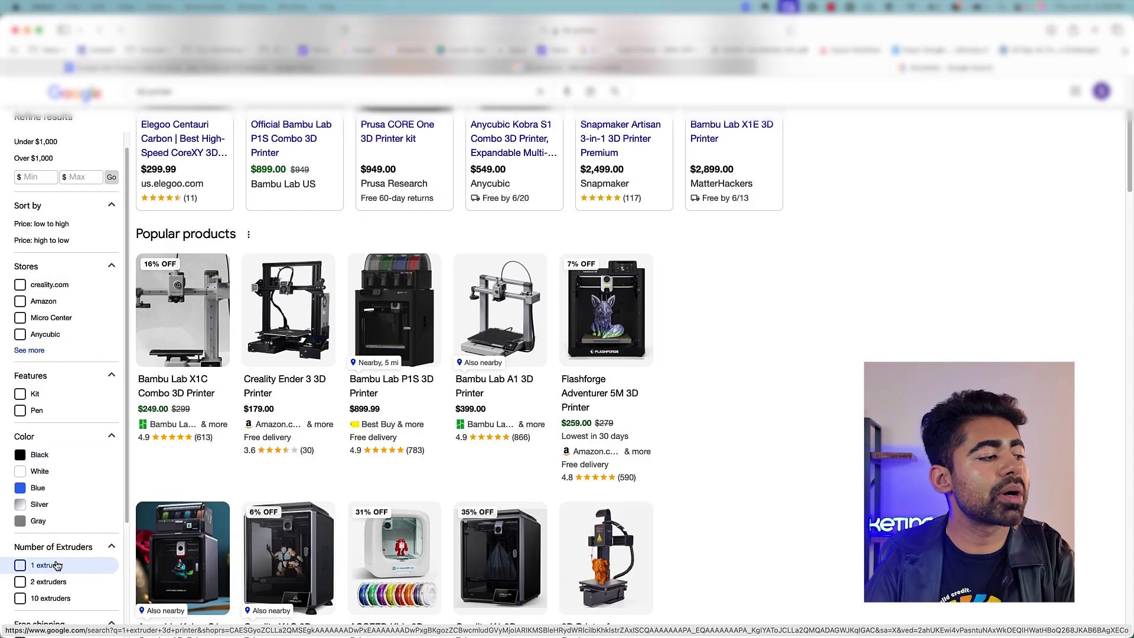
{"action": "scroll", "coordinate": [62, 562], "scroll_direction": "down", "scroll_amount": 2}
{"action": "scroll", "coordinate": [46, 555], "scroll_direction": "up", "scroll_amount": 1}
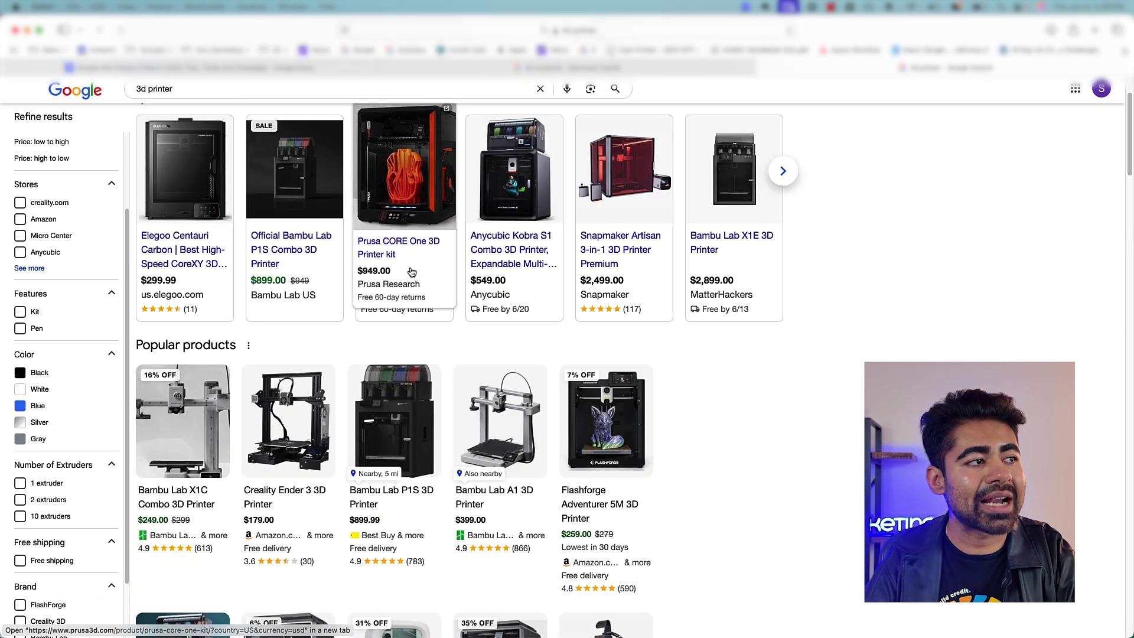
{"action": "scroll", "coordinate": [412, 272], "scroll_direction": "up", "scroll_amount": 2}
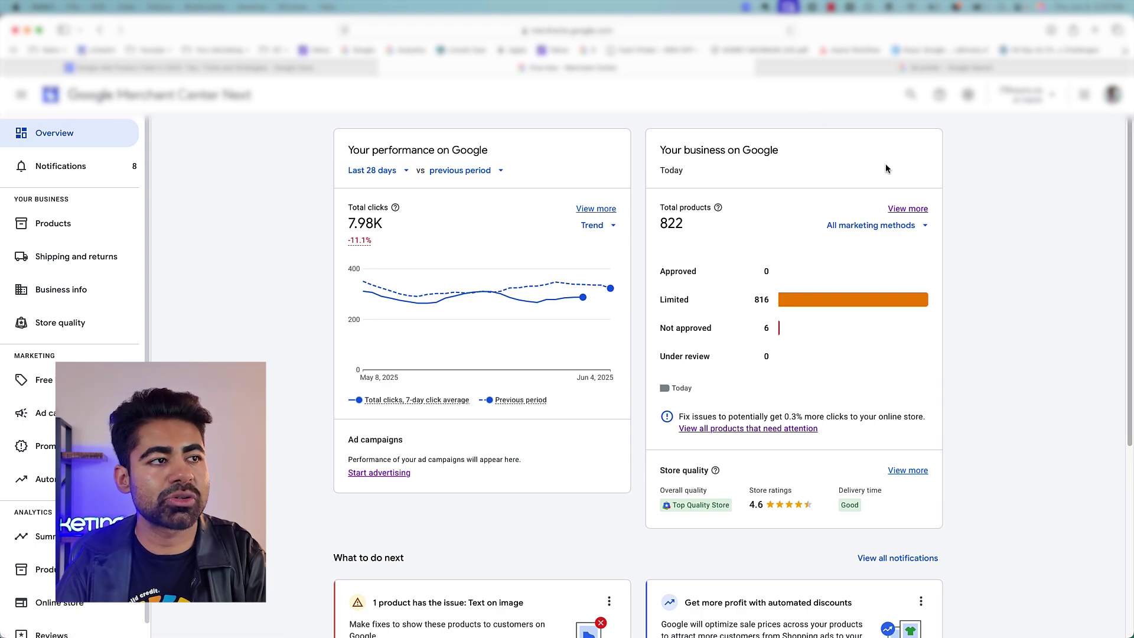
Highlight the Store quality card's 4.6 rating, then go to its detailed Store quality page
{"action": "triple_click", "coordinate": [746, 151]}
{"action": "left_click_drag", "start_coordinate": [706, 470], "coordinate": [689, 475]}
{"action": "double_click", "coordinate": [694, 486]}
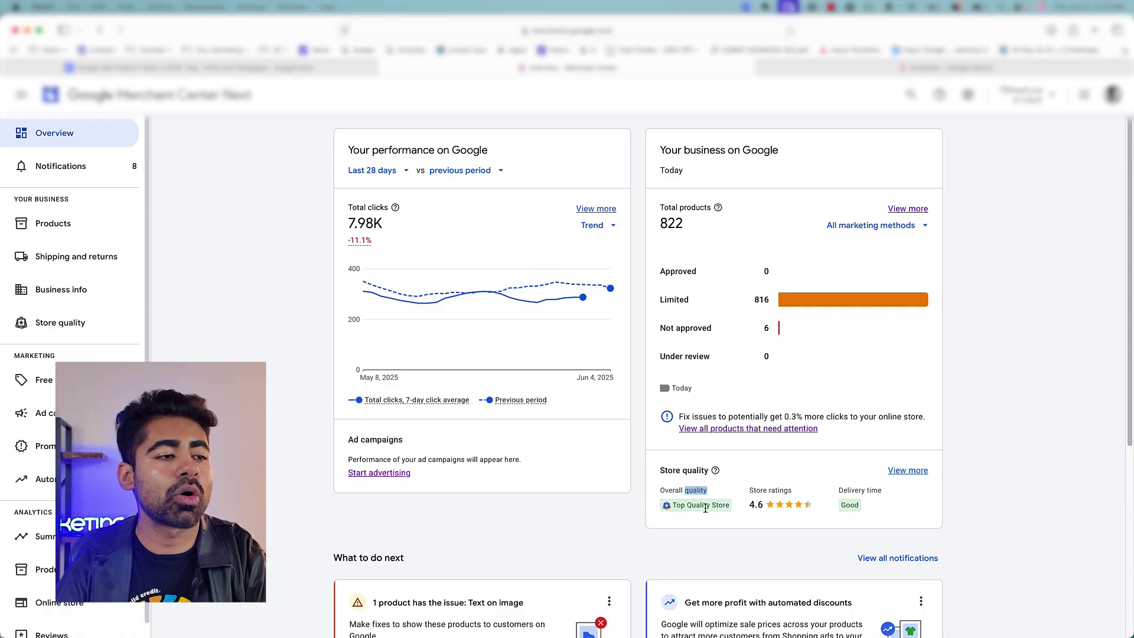
{"action": "left_click", "coordinate": [706, 510]}
{"action": "left_click_drag", "start_coordinate": [680, 507], "coordinate": [824, 525]}
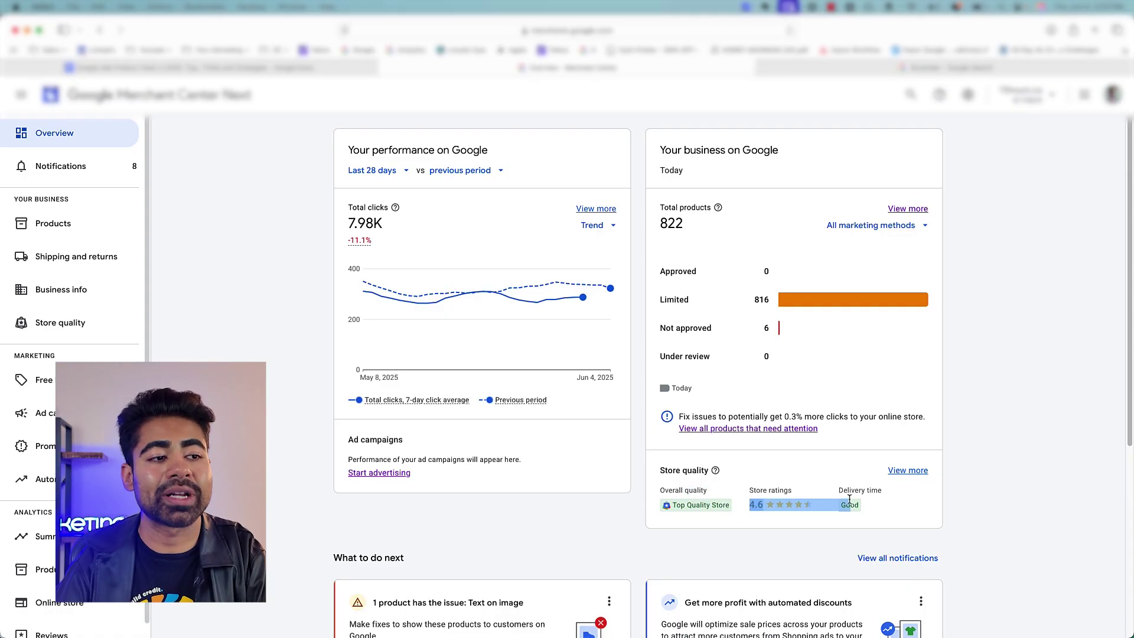
{"action": "left_click", "coordinate": [913, 470]}
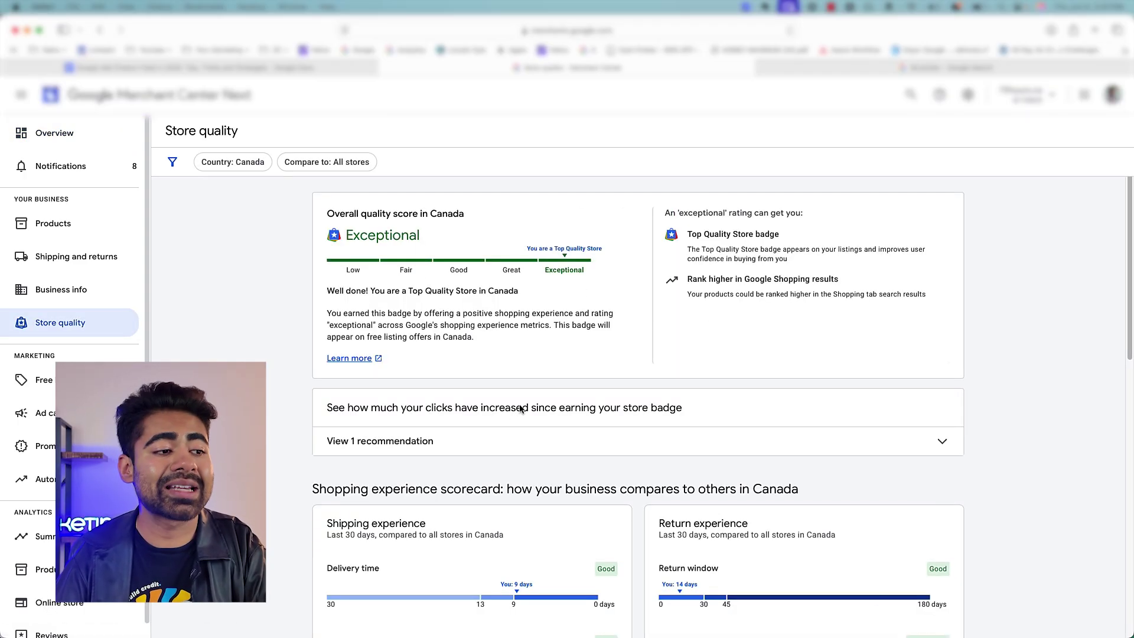
{"action": "scroll", "coordinate": [613, 575], "scroll_direction": "down", "scroll_amount": 1}
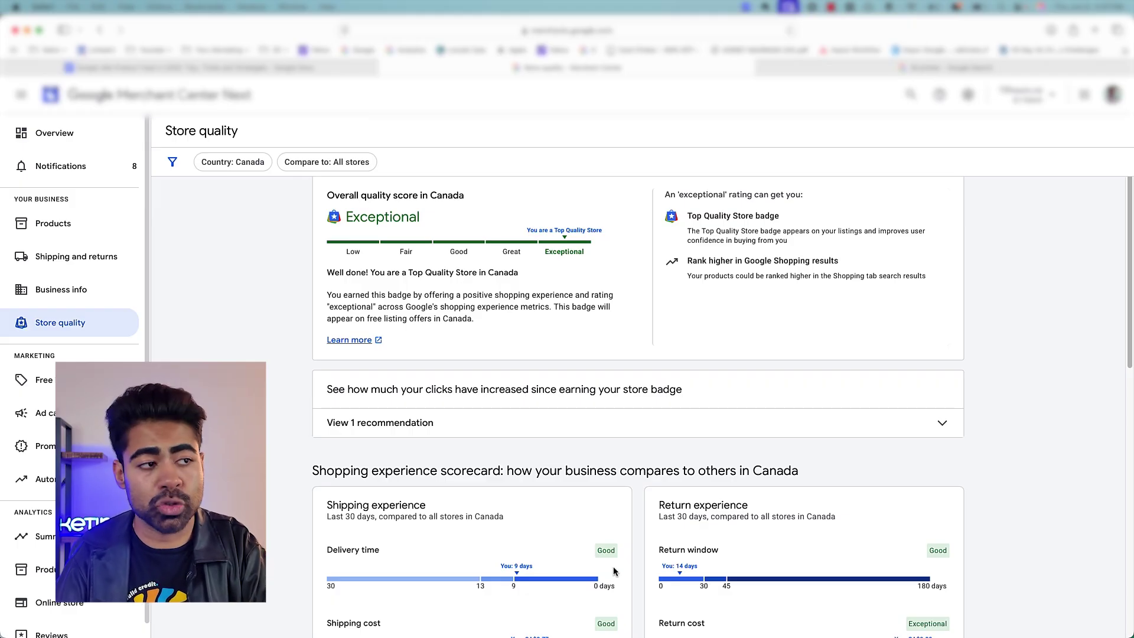
{"action": "scroll", "coordinate": [614, 571], "scroll_direction": "up", "scroll_amount": 1}
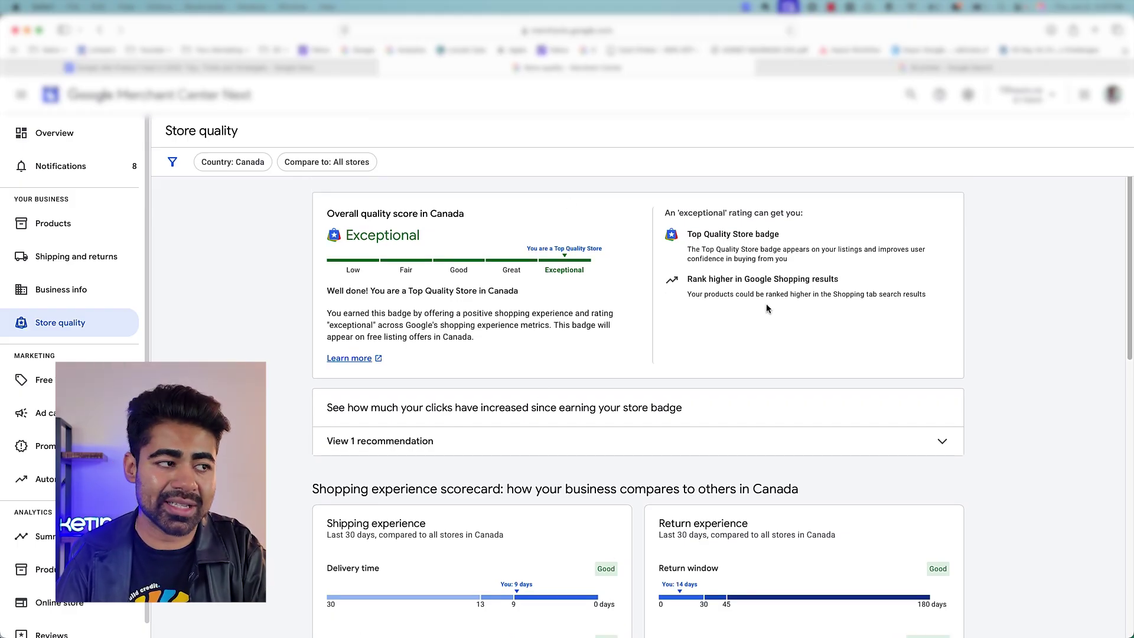
{"action": "left_click_drag", "start_coordinate": [606, 245], "coordinate": [324, 331]}
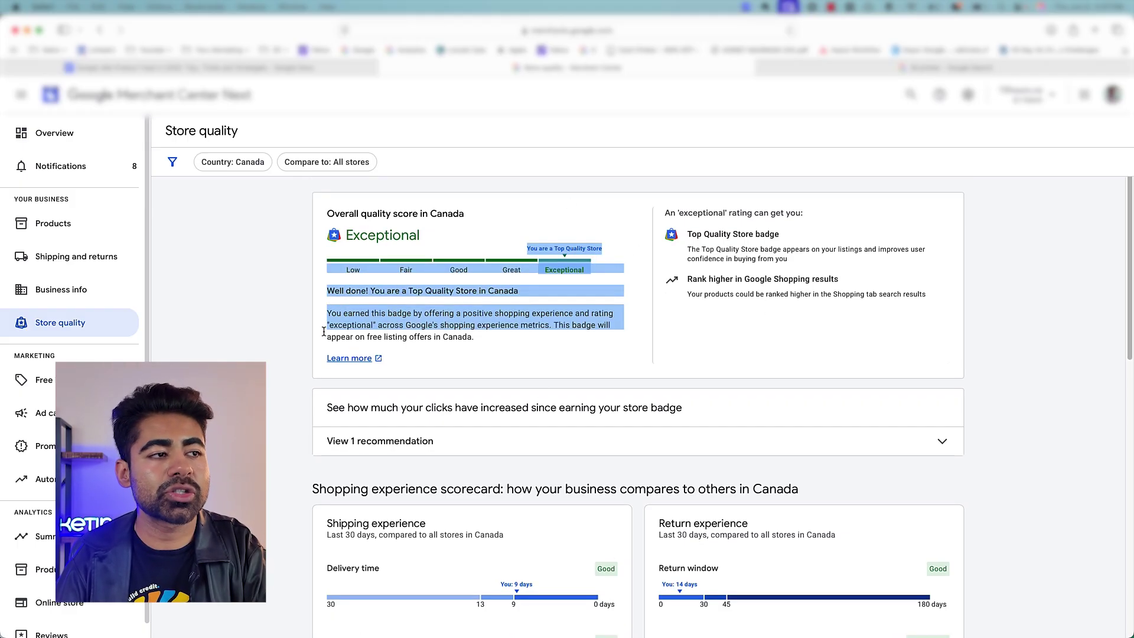
{"action": "left_click", "coordinate": [573, 336]}
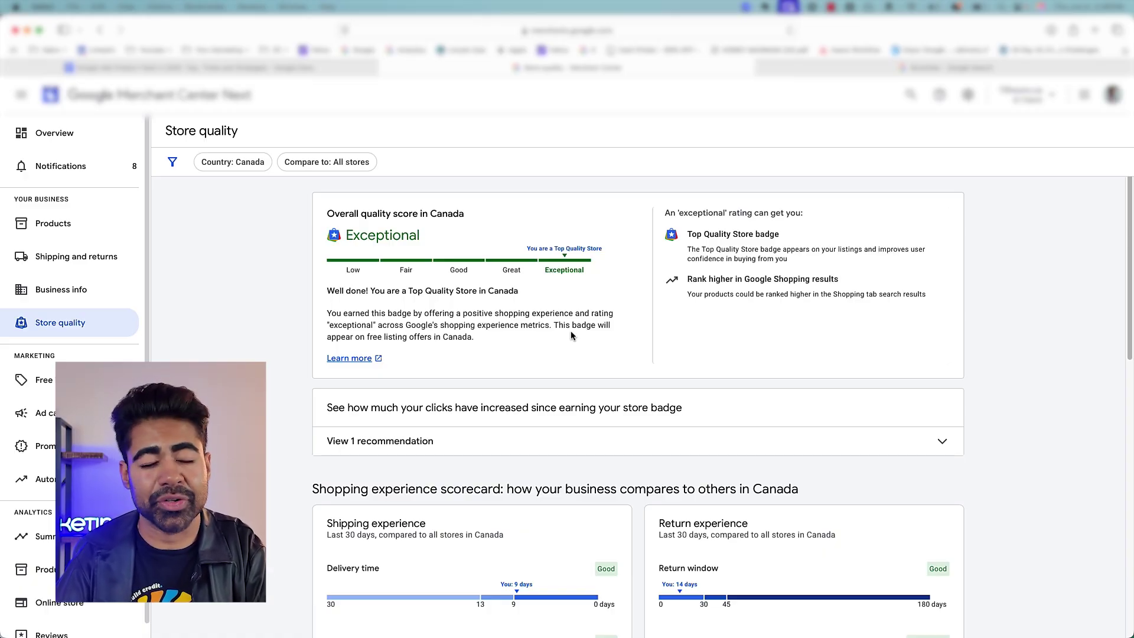
{"action": "left_click_drag", "start_coordinate": [880, 283], "coordinate": [754, 251]}
{"action": "left_click", "coordinate": [753, 253]}
{"action": "triple_click", "coordinate": [756, 235]}
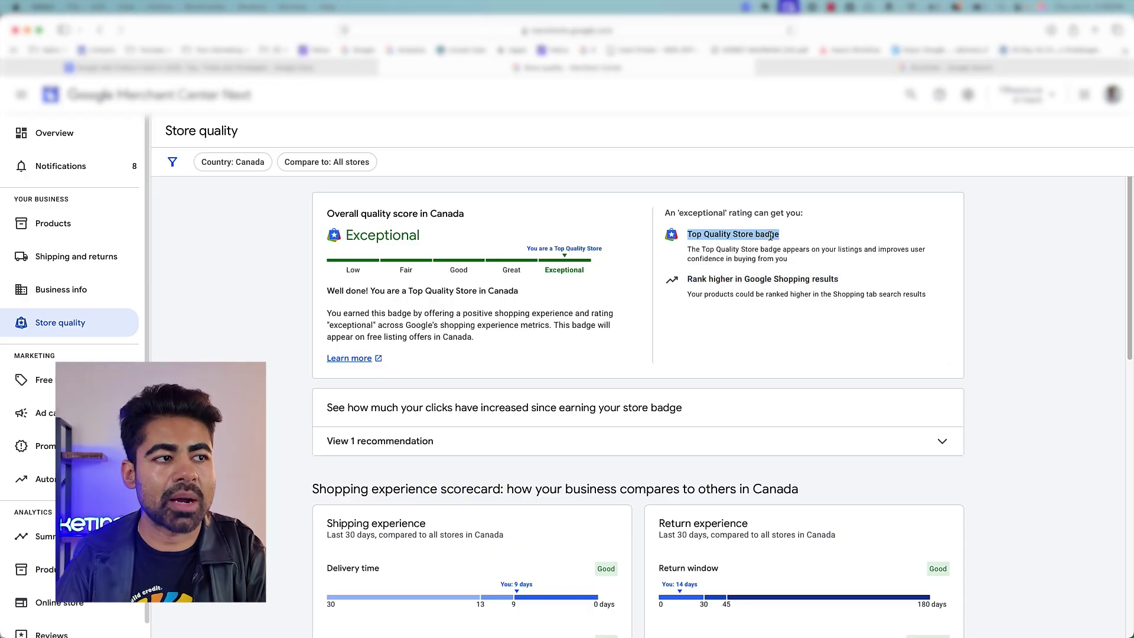
{"action": "left_click", "coordinate": [771, 236]}
{"action": "scroll", "coordinate": [845, 289], "scroll_direction": "down", "scroll_amount": 1}
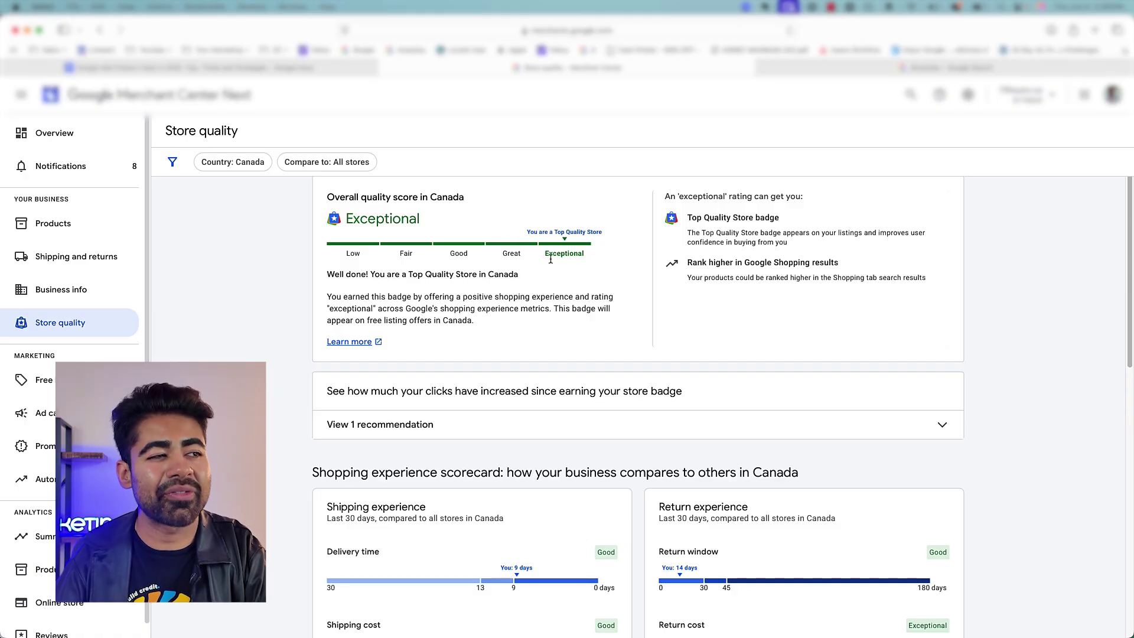
{"action": "scroll", "coordinate": [578, 329], "scroll_direction": "down", "scroll_amount": 5}
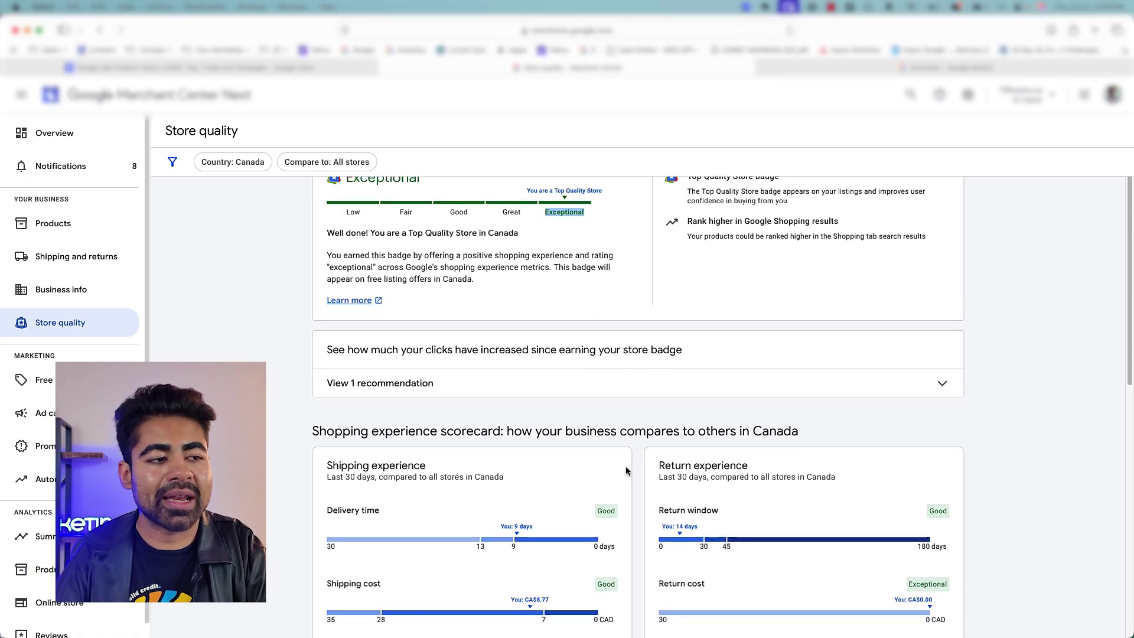
{"action": "scroll", "coordinate": [577, 479], "scroll_direction": "up", "scroll_amount": 3}
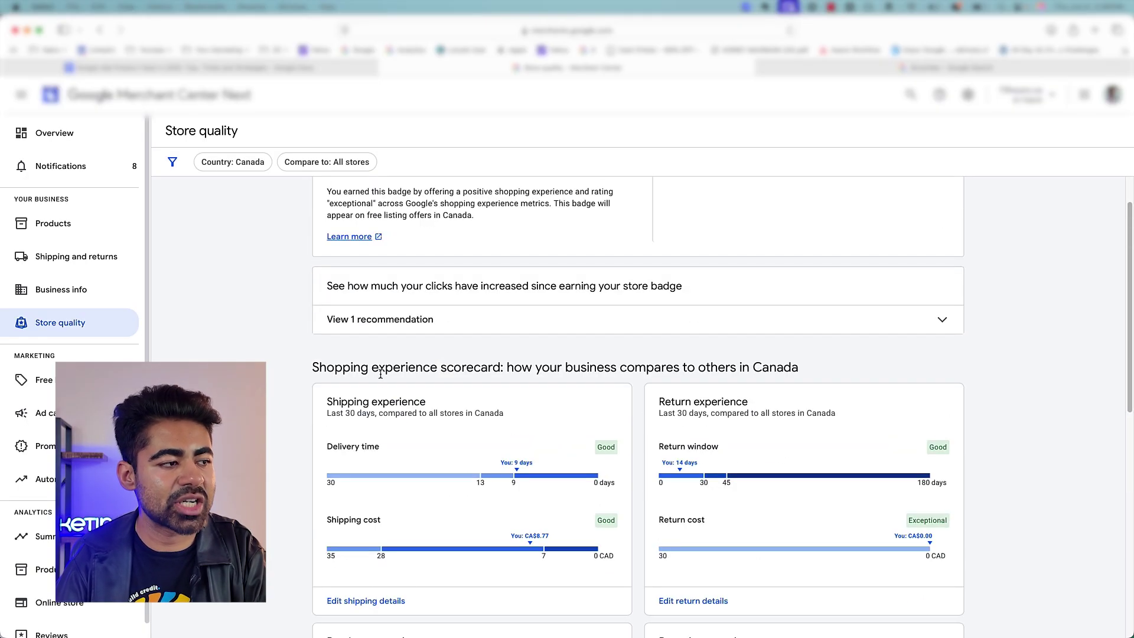
{"action": "triple_click", "coordinate": [403, 392]}
{"action": "scroll", "coordinate": [509, 469], "scroll_direction": "down", "scroll_amount": 1}
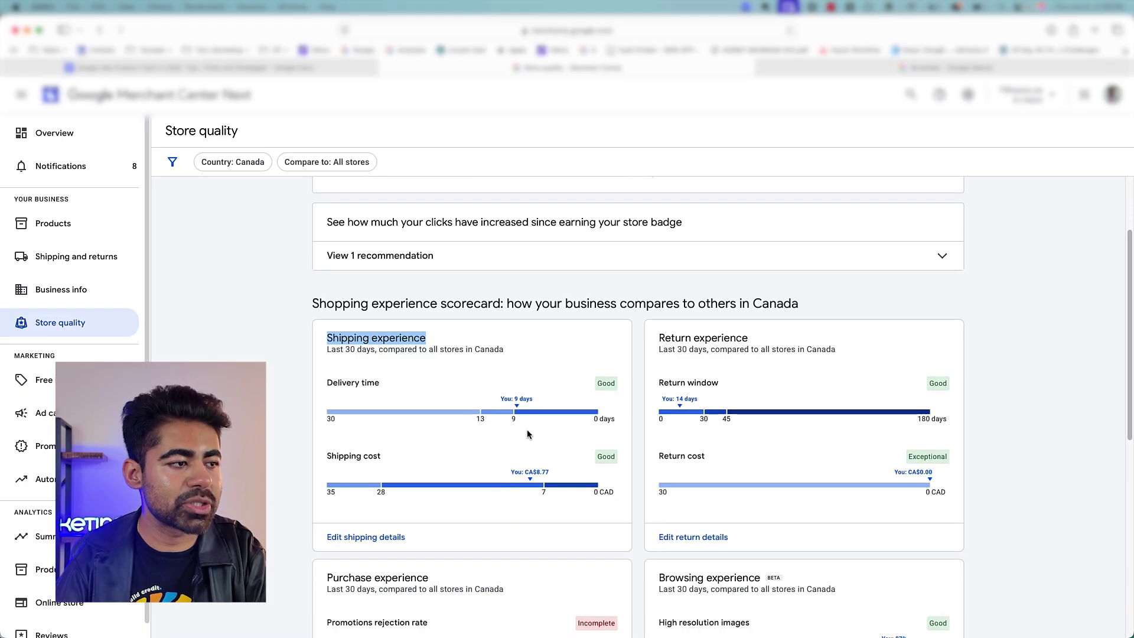
{"action": "scroll", "coordinate": [494, 438], "scroll_direction": "down", "scroll_amount": 1}
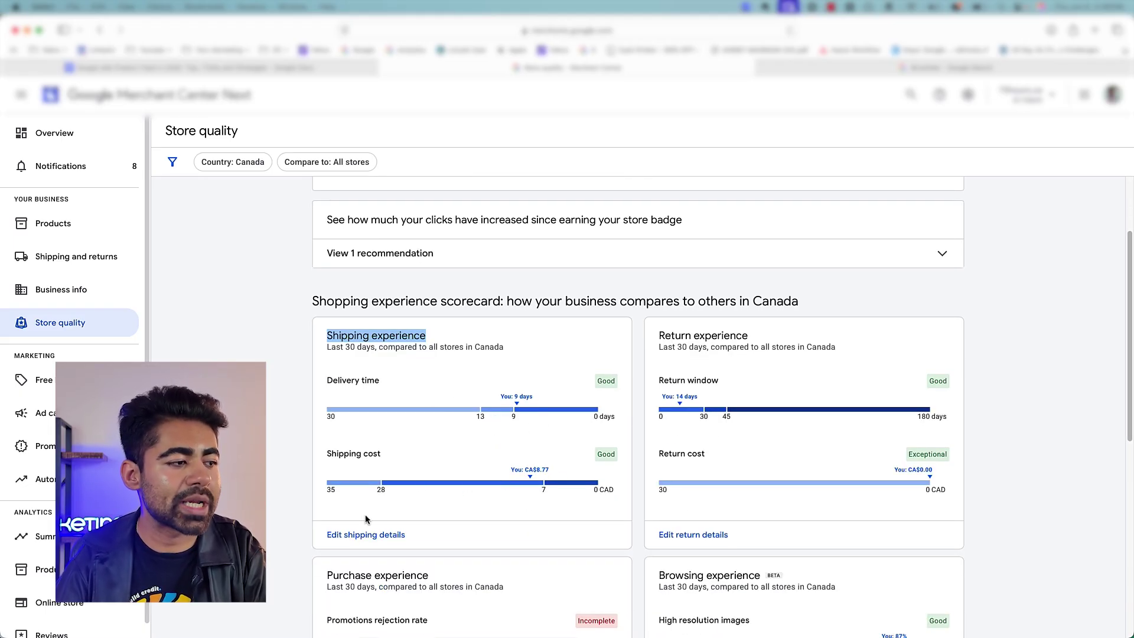
{"action": "scroll", "coordinate": [649, 454], "scroll_direction": "down", "scroll_amount": 1}
{"action": "left_click", "coordinate": [686, 376]}
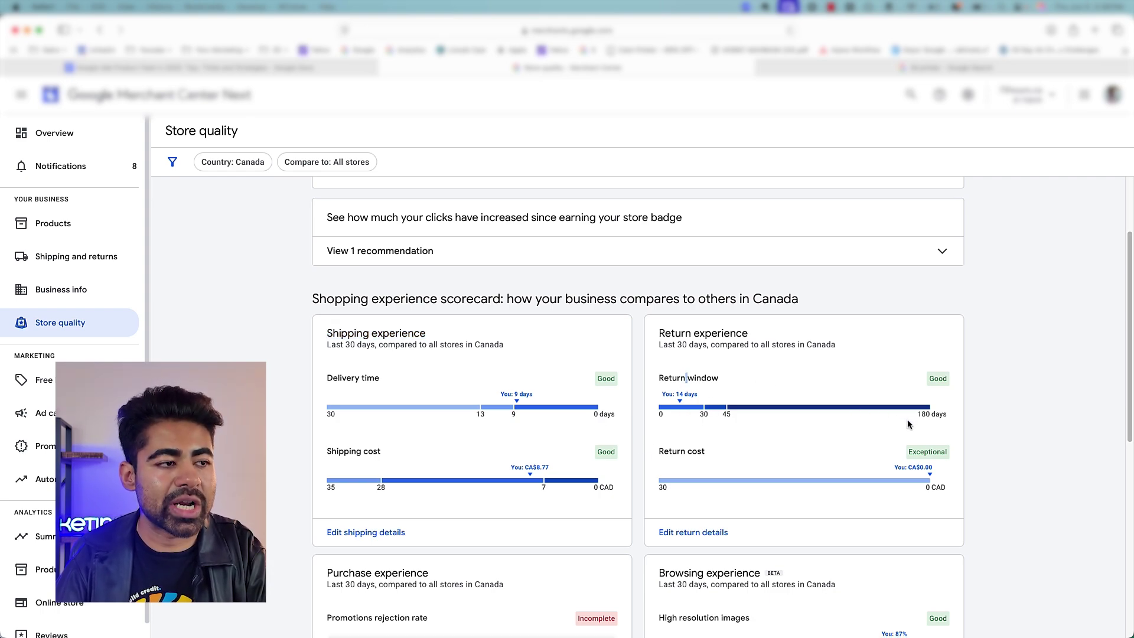
{"action": "scroll", "coordinate": [764, 448], "scroll_direction": "down", "scroll_amount": 1}
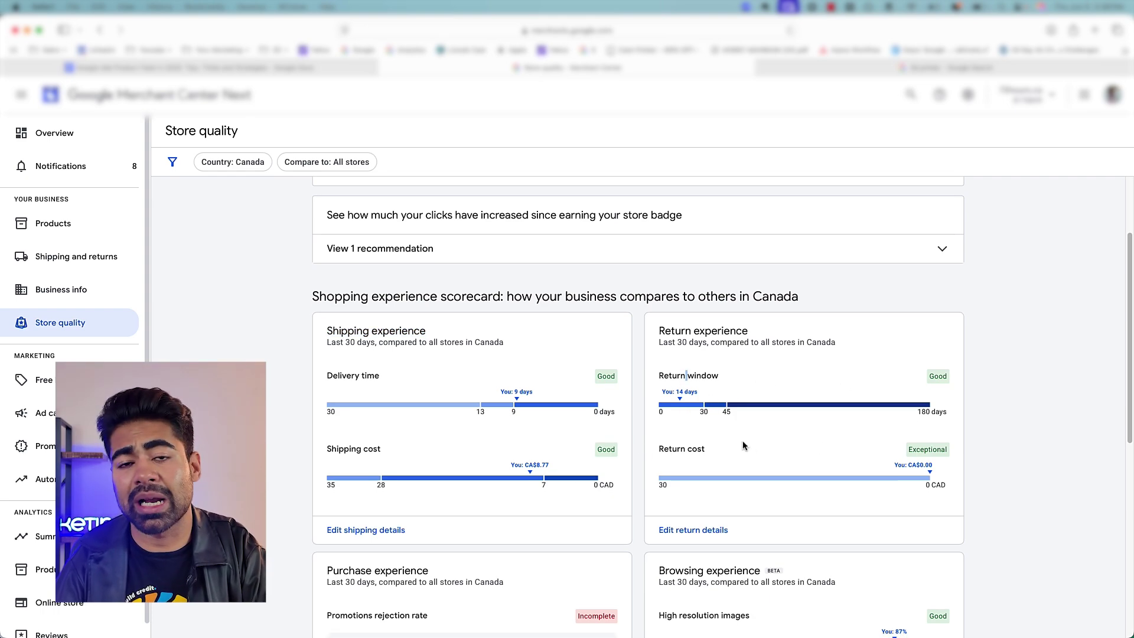
{"action": "scroll", "coordinate": [726, 439], "scroll_direction": "down", "scroll_amount": 5}
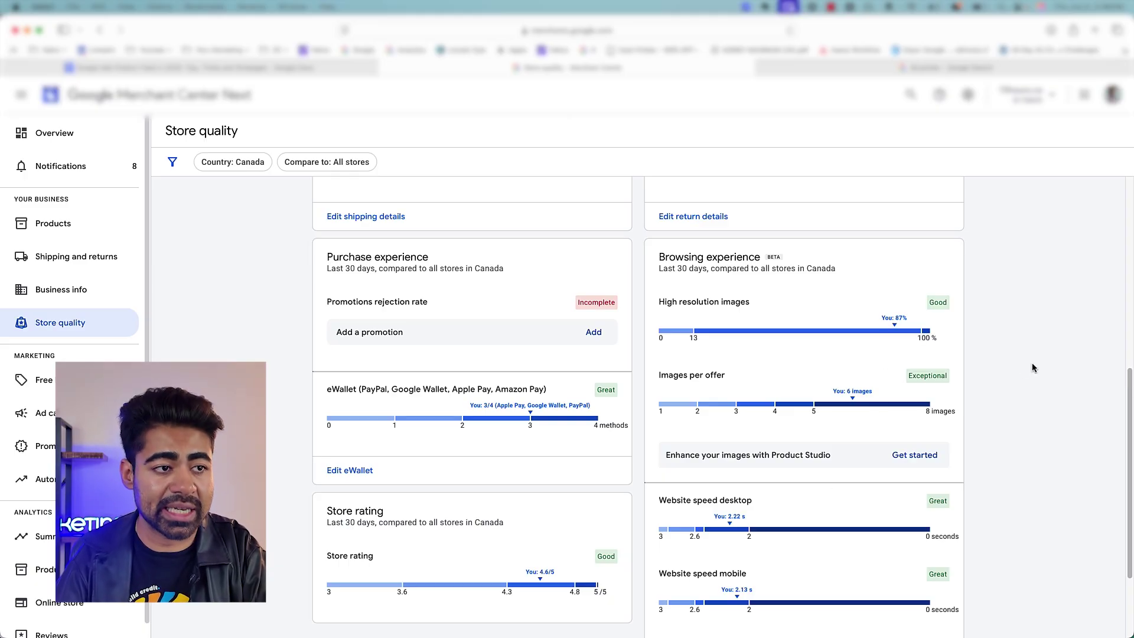
{"action": "left_click", "coordinate": [914, 336]}
{"action": "triple_click", "coordinate": [901, 321]}
{"action": "scroll", "coordinate": [577, 481], "scroll_direction": "up", "scroll_amount": 1}
{"action": "scroll", "coordinate": [628, 547], "scroll_direction": "down", "scroll_amount": 1}
{"action": "left_click", "coordinate": [746, 522]}
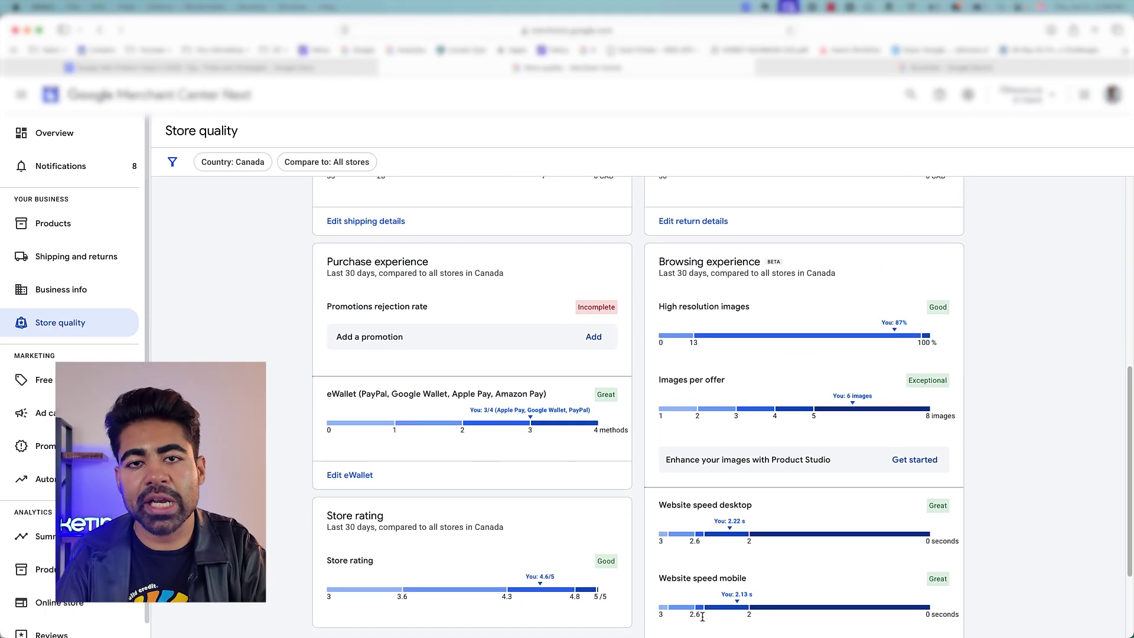
{"action": "scroll", "coordinate": [603, 203], "scroll_direction": "up", "scroll_amount": 10}
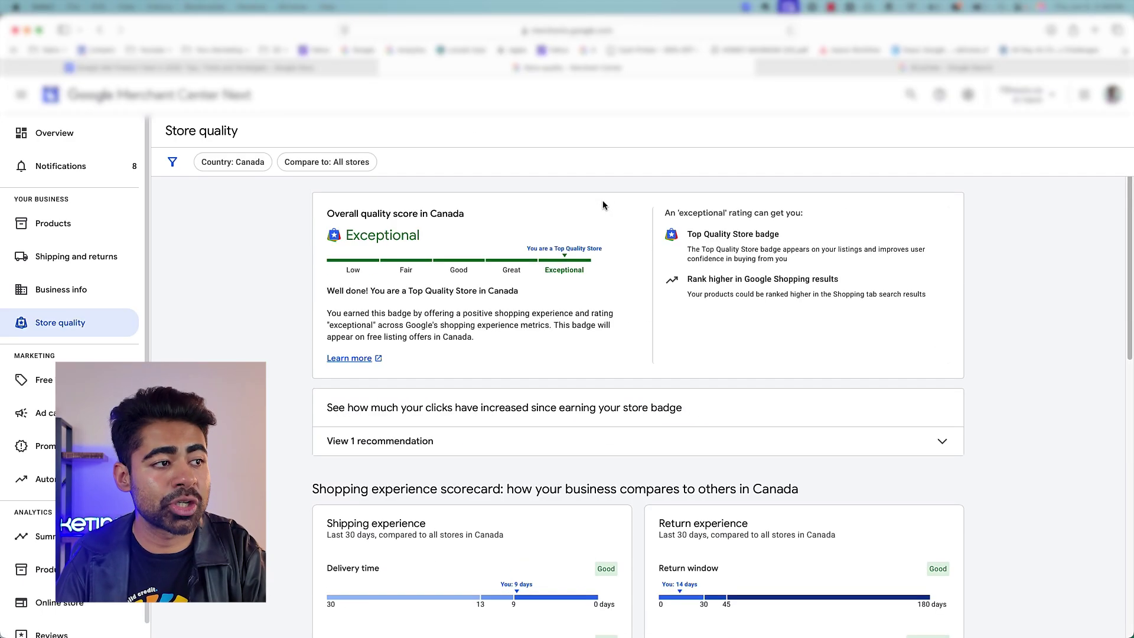
{"action": "left_click_drag", "start_coordinate": [685, 278], "coordinate": [886, 278]}
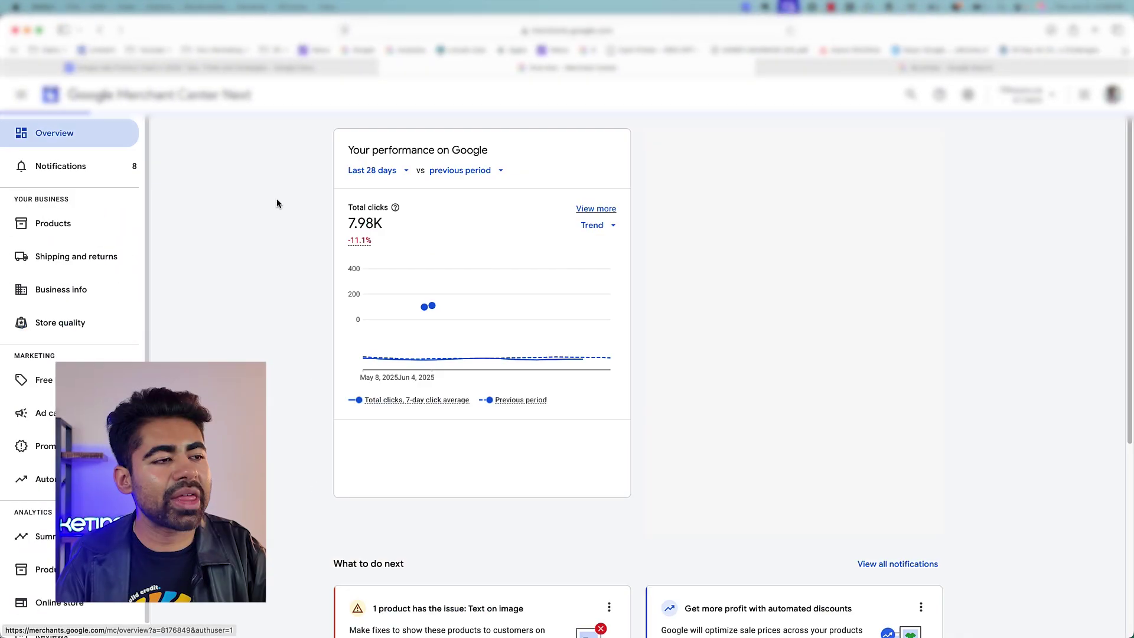
Scroll the Overview to the What to do next list and highlight its recommendations
{"action": "scroll", "coordinate": [724, 451], "scroll_direction": "down", "scroll_amount": 1}
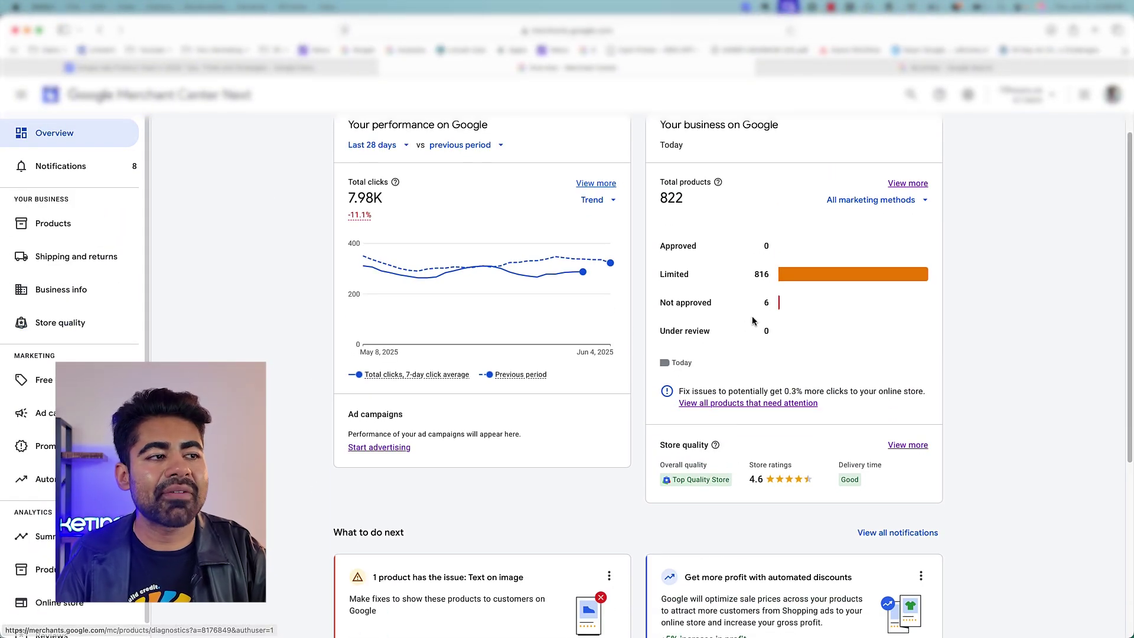
{"action": "scroll", "coordinate": [622, 528], "scroll_direction": "down", "scroll_amount": 3}
{"action": "scroll", "coordinate": [622, 528], "scroll_direction": "down", "scroll_amount": 5}
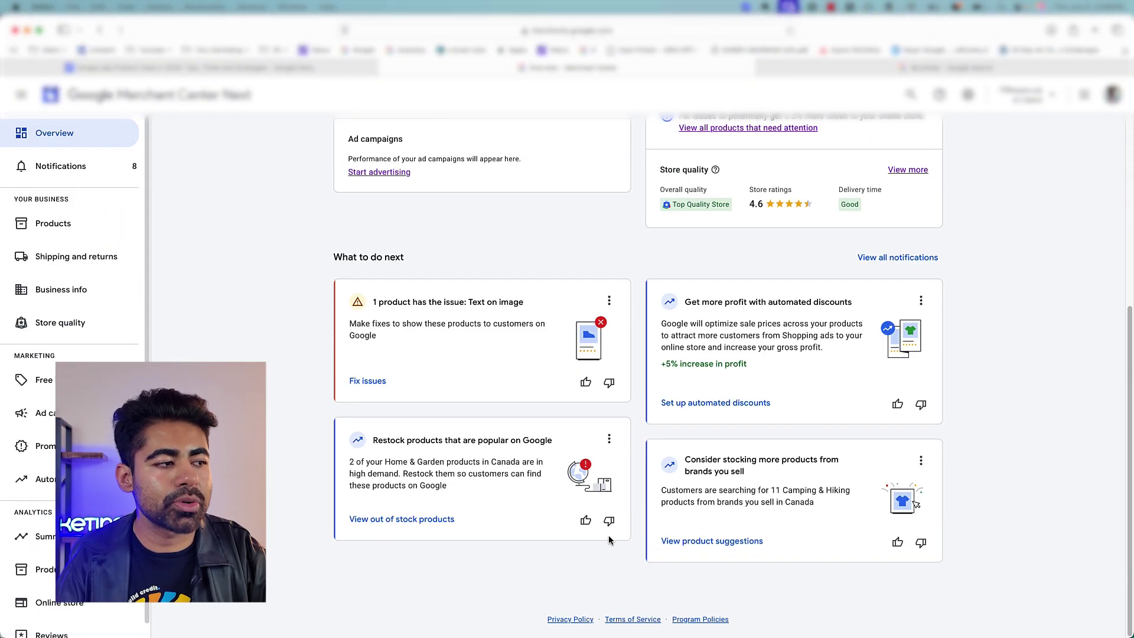
{"action": "left_click_drag", "start_coordinate": [307, 259], "coordinate": [954, 600]}
{"action": "left_click", "coordinate": [954, 600]}
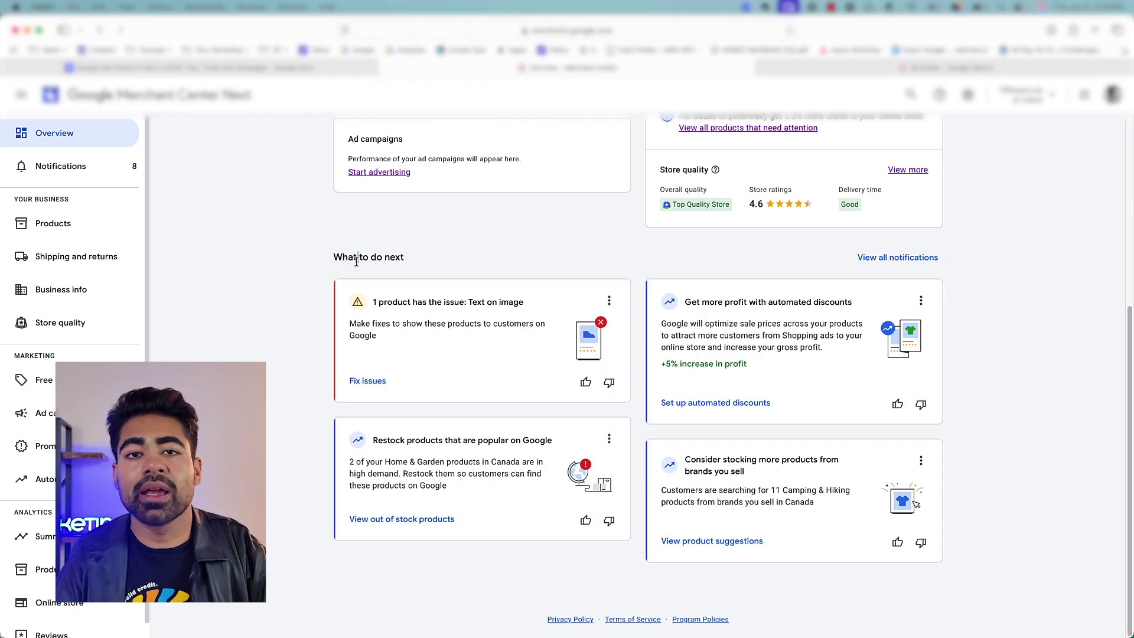